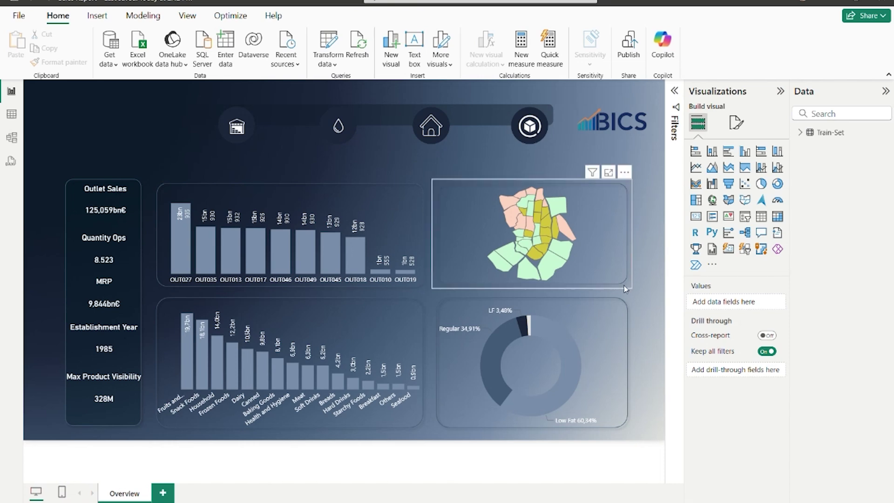
- Select the neighbourhood map to inspect its fields, then deselect it
{"action": "left_click", "coordinate": [586, 231]}
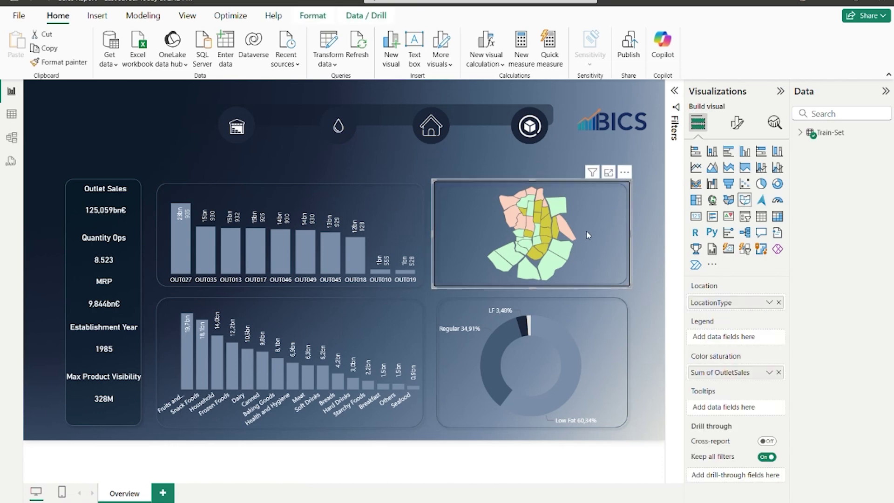
{"action": "mouse_move", "coordinate": [543, 214]}
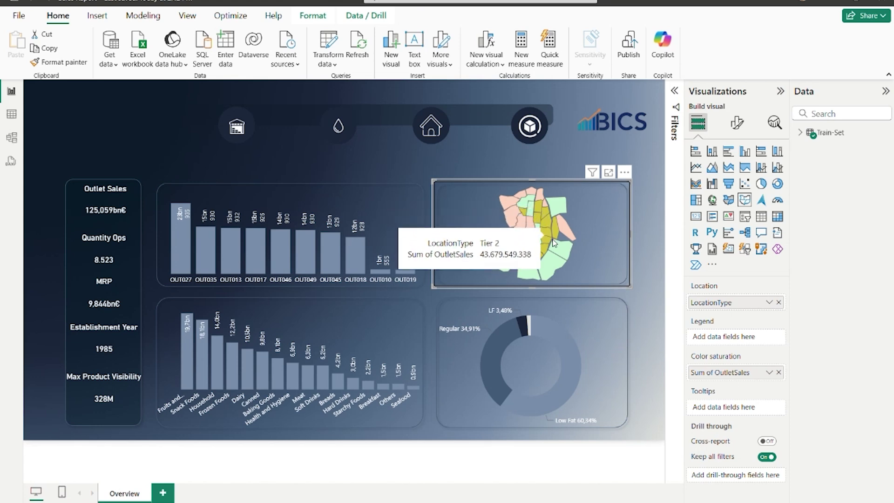
{"action": "mouse_move", "coordinate": [545, 256]}
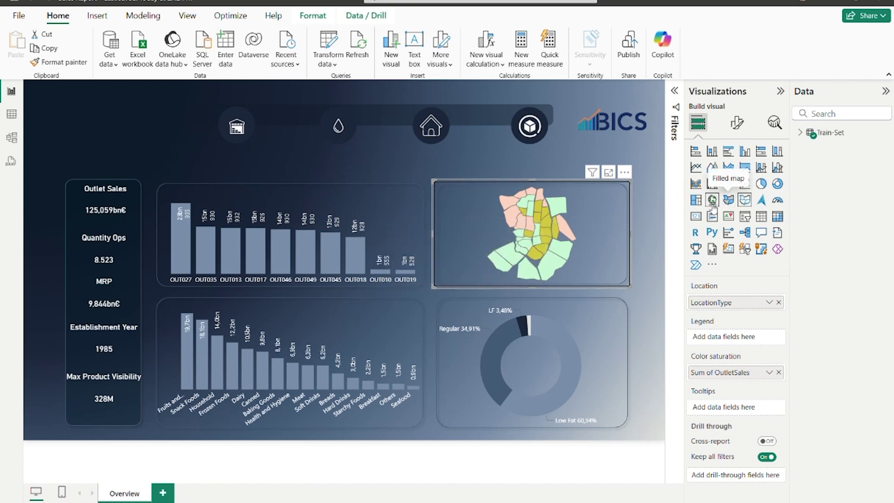
{"action": "left_click", "coordinate": [652, 247]}
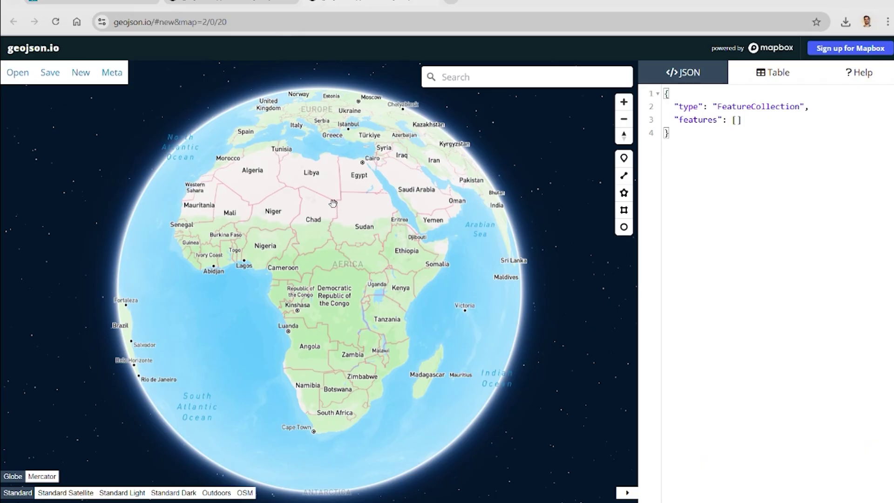
- Search 'Mad' to centre the globe on Madrid, España, and zoom in
{"action": "left_click_drag", "start_coordinate": [333, 206], "coordinate": [567, 192]}
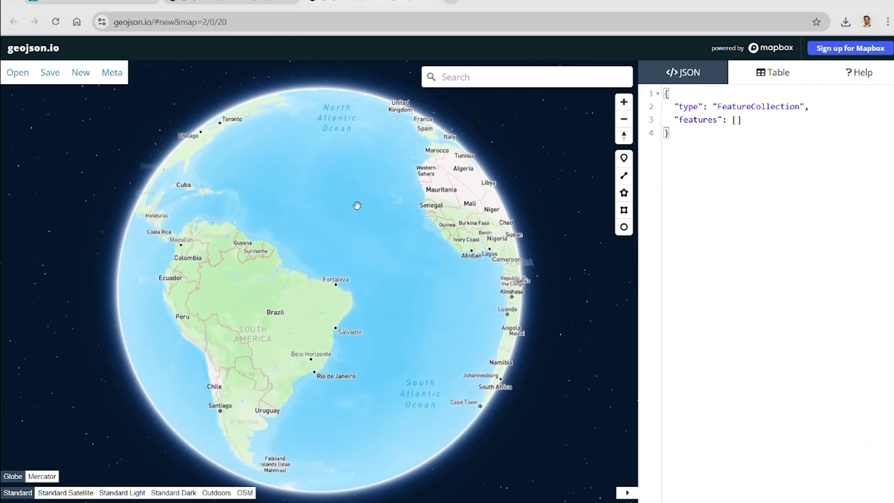
{"action": "left_click_drag", "start_coordinate": [355, 204], "coordinate": [576, 392]}
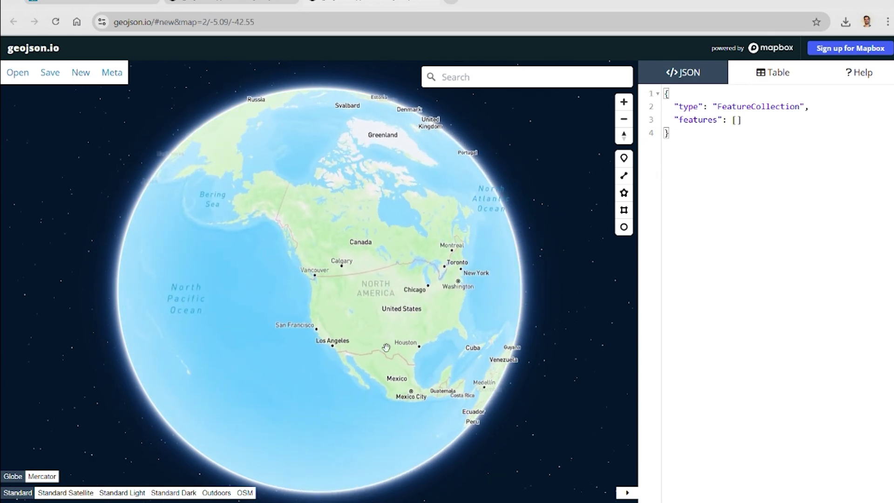
{"action": "left_click_drag", "start_coordinate": [391, 343], "coordinate": [577, 191]}
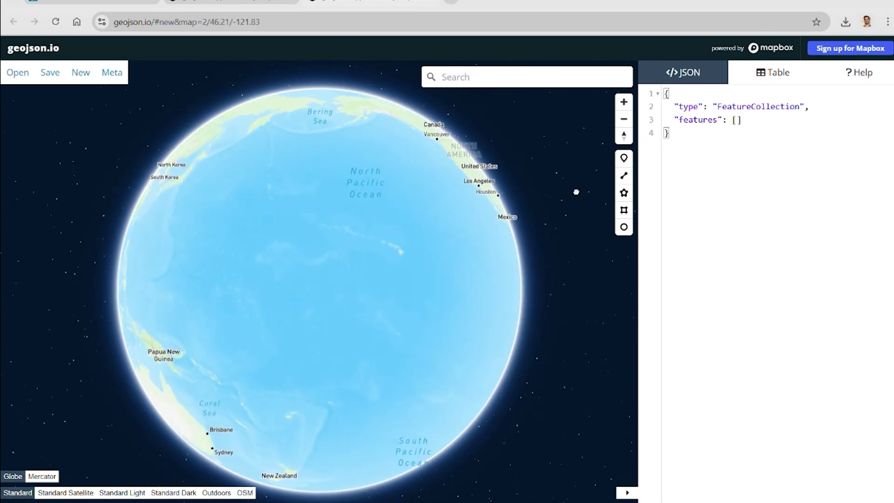
{"action": "left_click_drag", "start_coordinate": [252, 248], "coordinate": [479, 226]}
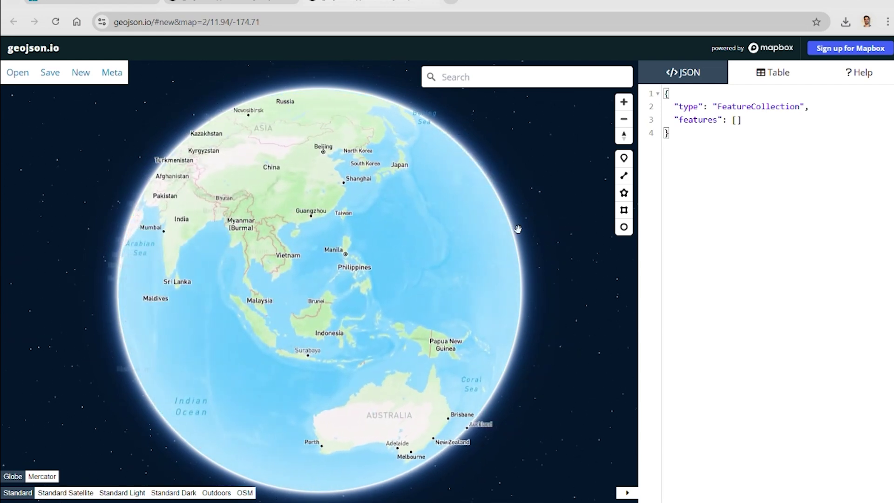
{"action": "left_click_drag", "start_coordinate": [303, 242], "coordinate": [419, 242]}
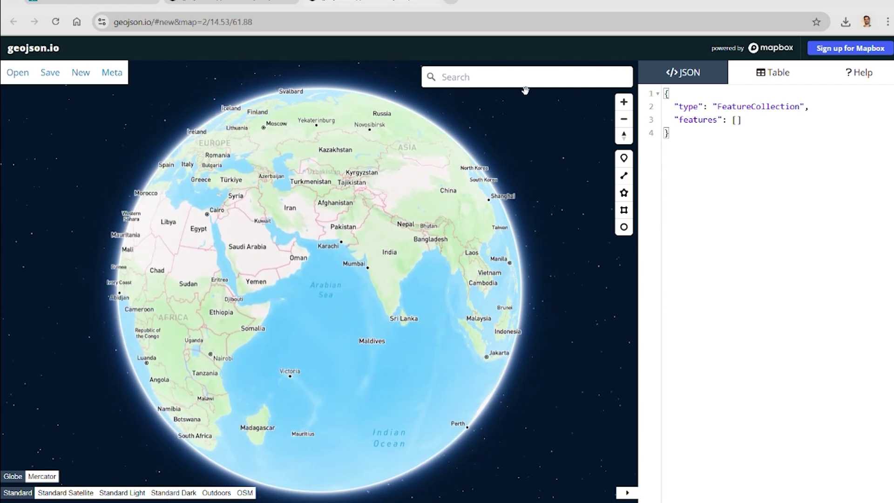
{"action": "left_click", "coordinate": [539, 79]}
{"action": "type", "text": "Madrid"}
{"action": "key", "text": "Return"}
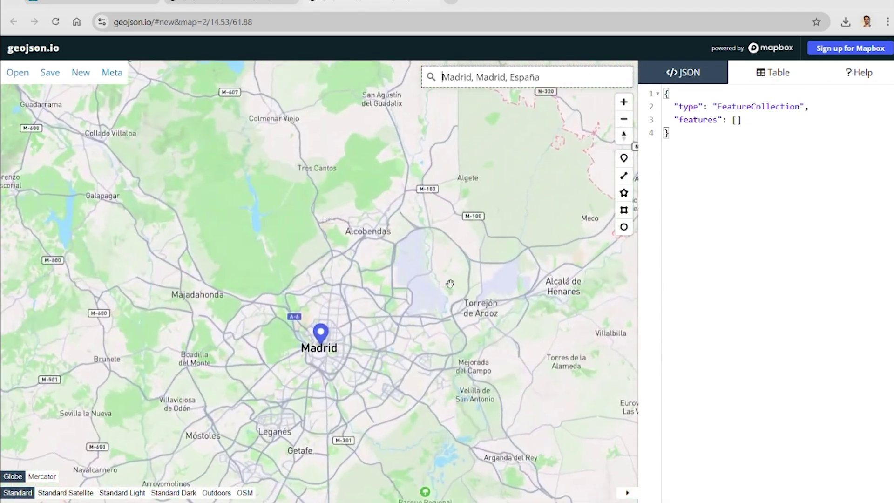
{"action": "scroll", "coordinate": [334, 361], "scroll_direction": "up", "scroll_amount": 3}
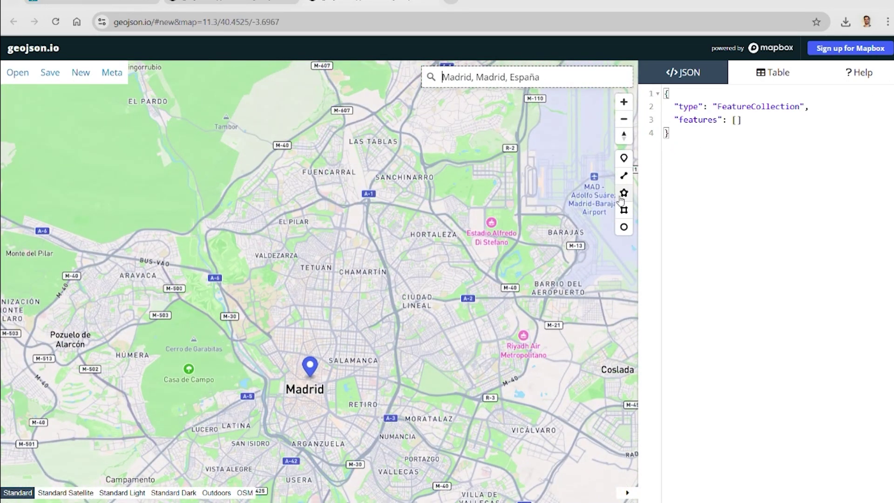
{"action": "left_click", "coordinate": [623, 197]}
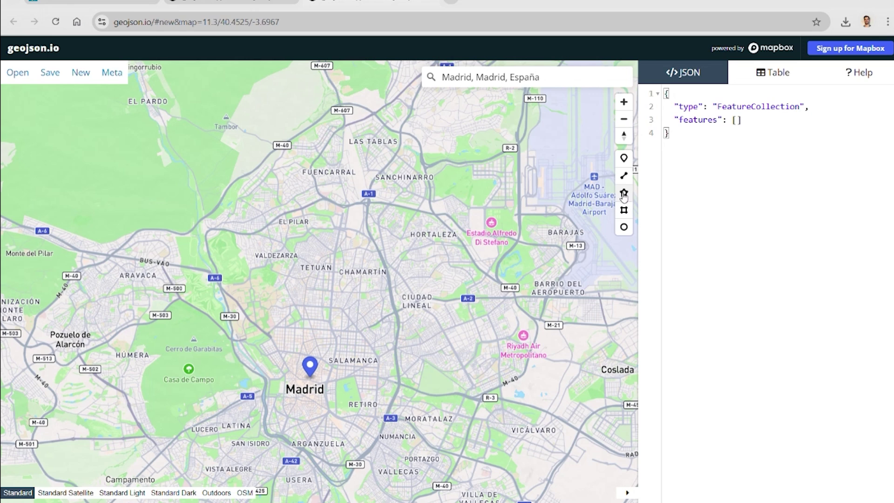
- Outline the Retiro area with a closed polygon
{"action": "left_click", "coordinate": [388, 414]}
{"action": "left_click", "coordinate": [358, 407]}
{"action": "left_click", "coordinate": [359, 381]}
{"action": "left_click", "coordinate": [389, 414]}
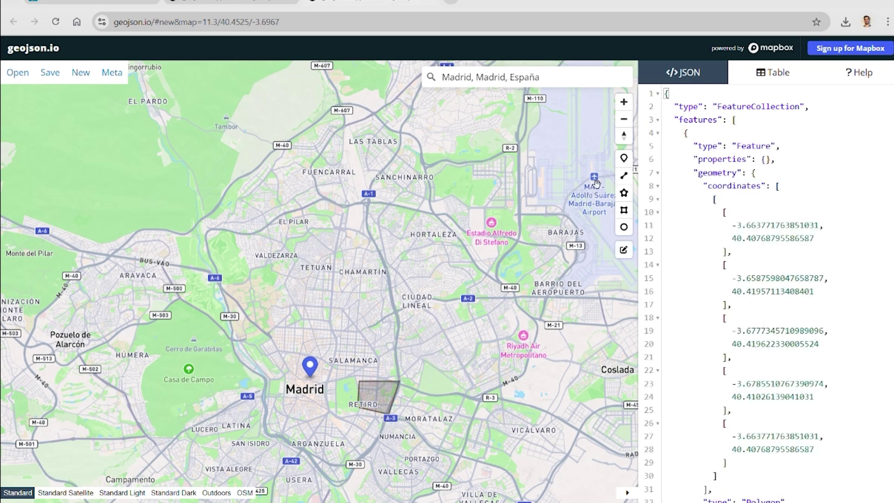
- Give the polygon a City property of 'Madrid' and a Tier property of 'Tier 1'
{"action": "left_click", "coordinate": [768, 75]}
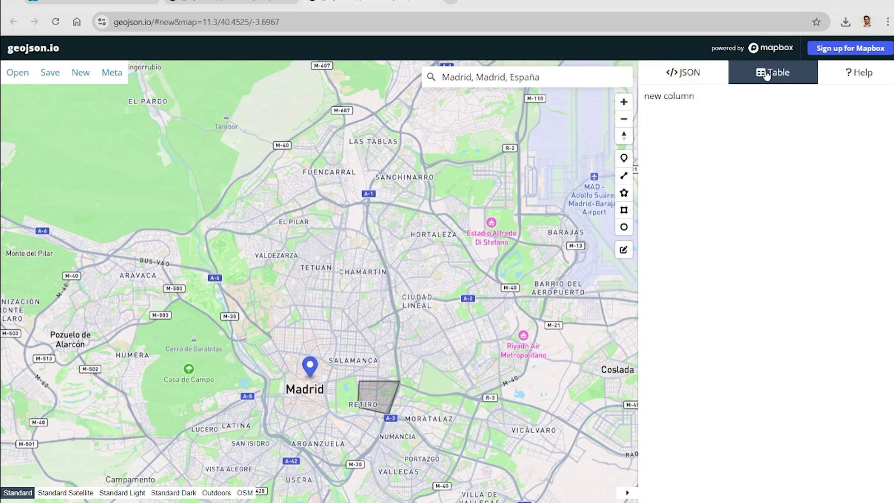
{"action": "left_click", "coordinate": [674, 99]}
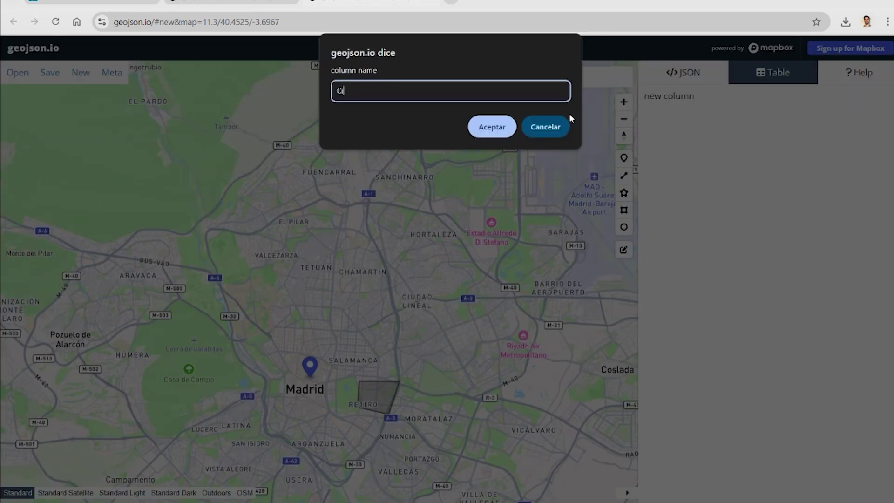
{"action": "key", "text": "Return"}
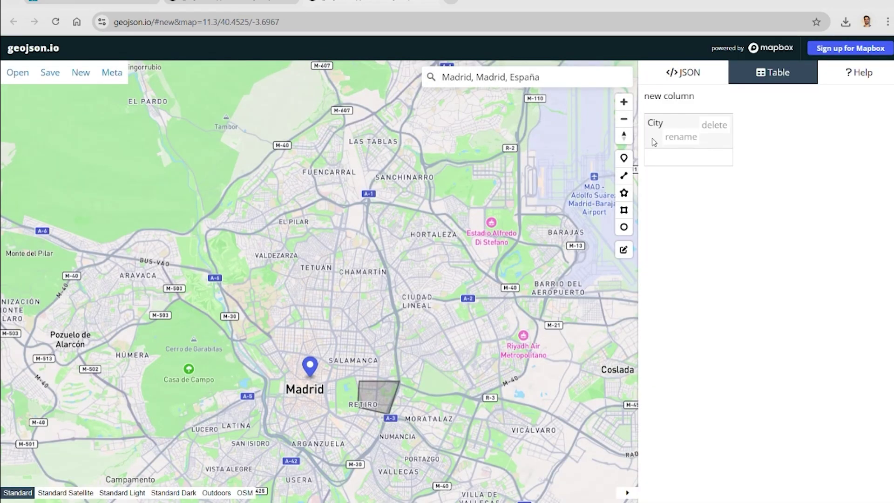
{"action": "left_click", "coordinate": [678, 156]}
{"action": "type", "text": "Madrid"}
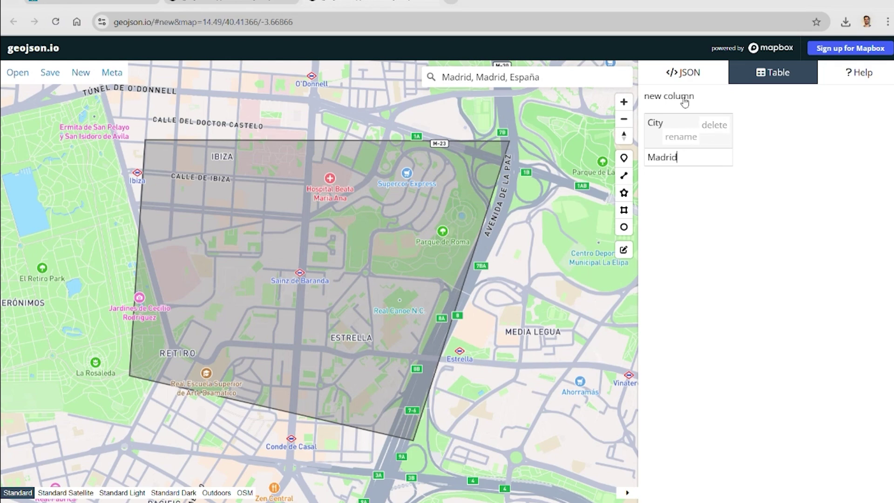
{"action": "left_click", "coordinate": [670, 98]}
{"action": "type", "text": "Tier"}
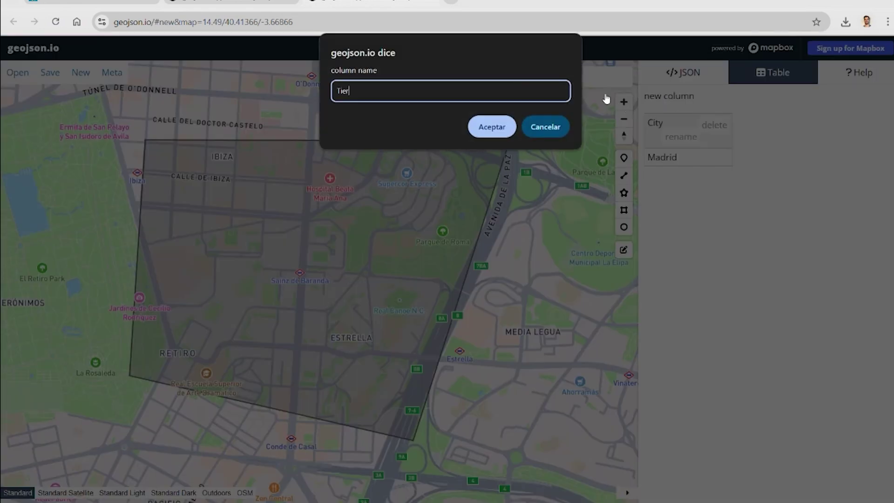
{"action": "key", "text": "Return"}
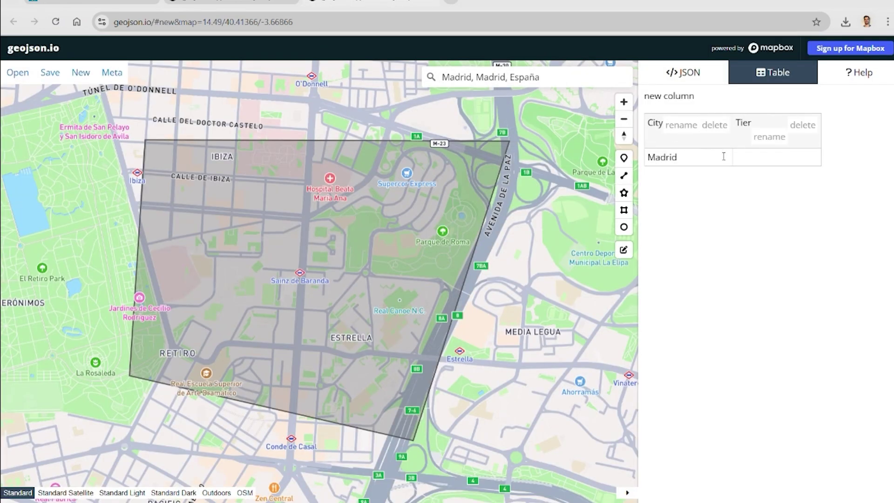
{"action": "left_click", "coordinate": [748, 158]}
{"action": "type", "text": "Tier"}
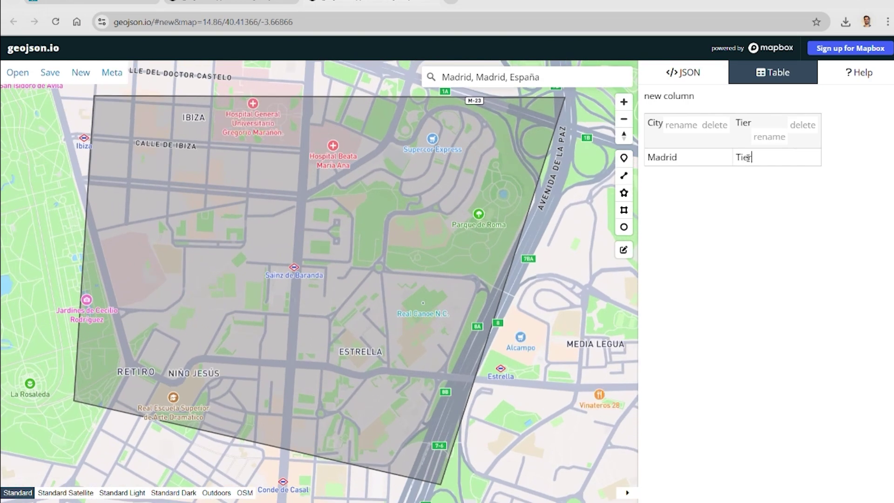
{"action": "type", "text": " 1"}
{"action": "scroll", "coordinate": [477, 200], "scroll_direction": "down", "scroll_amount": 3}
- Draw a second polygon north of the first, over Goya and Fuente del Berro
{"action": "left_click_drag", "start_coordinate": [475, 195], "coordinate": [484, 394]}
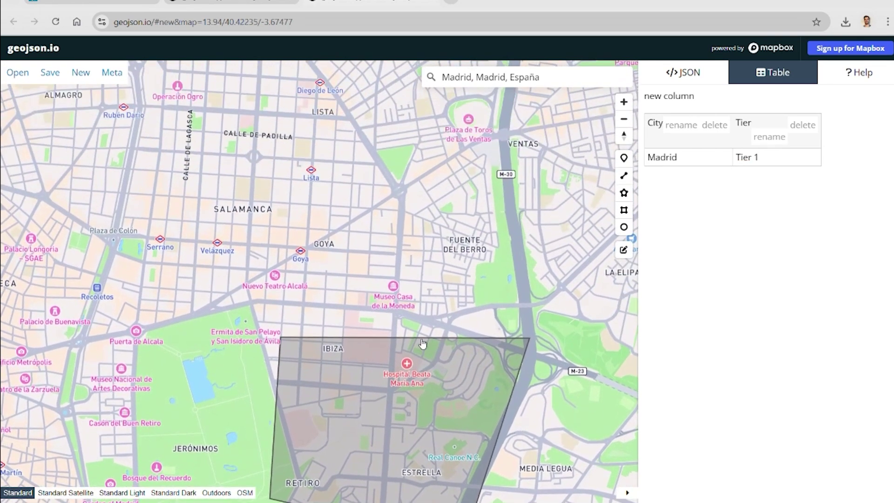
{"action": "left_click", "coordinate": [626, 198]}
{"action": "left_click", "coordinate": [495, 128]}
{"action": "left_click", "coordinate": [271, 148]}
{"action": "left_click", "coordinate": [278, 332]}
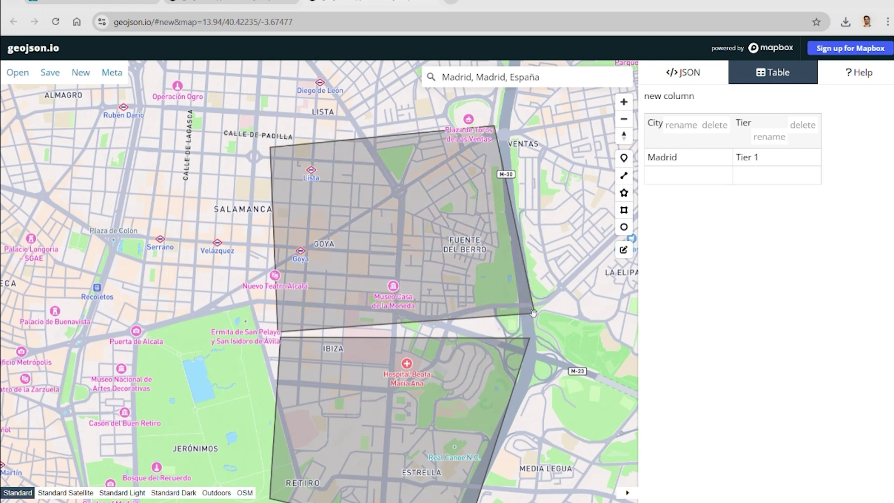
{"action": "double_click", "coordinate": [534, 313]}
- Enter 'Madr' as the new polygon's City value and recentre the neighbourhoods
{"action": "left_click", "coordinate": [654, 174]}
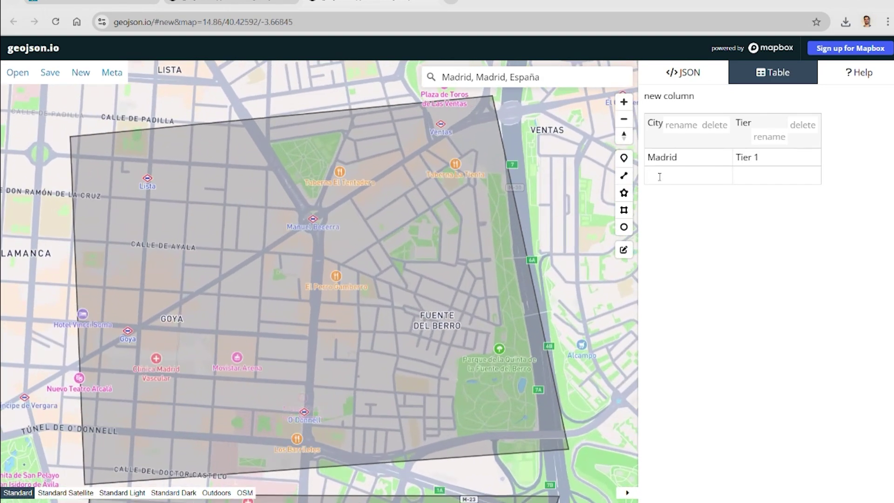
{"action": "type", "text": "Madrid Madrid"}
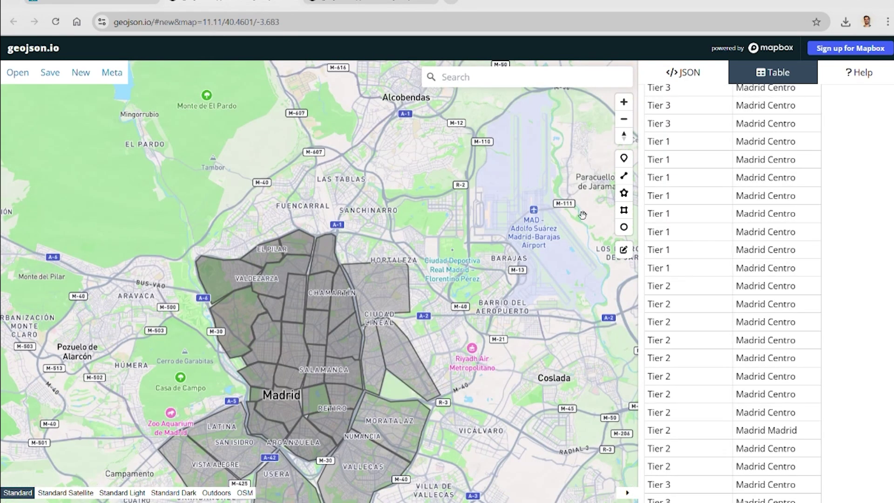
{"action": "left_click_drag", "start_coordinate": [383, 322], "coordinate": [393, 297]}
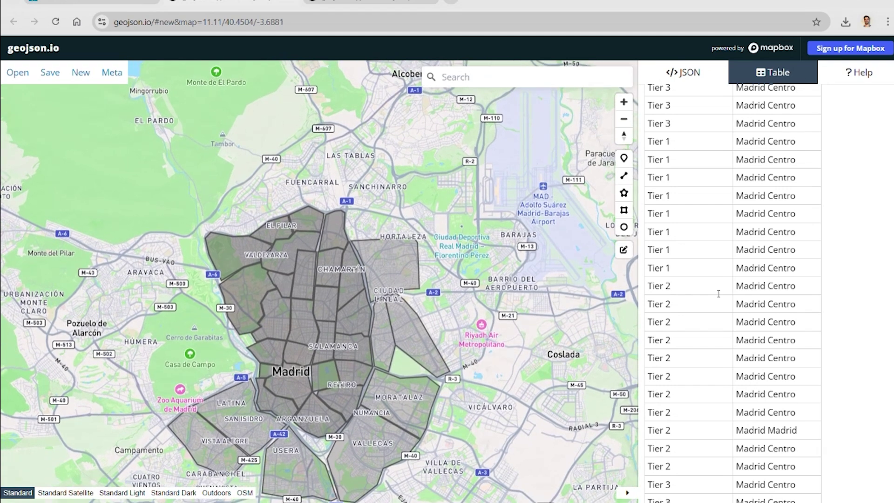
{"action": "scroll", "coordinate": [719, 294], "scroll_direction": "down", "scroll_amount": 2}
- Save the neighbourhood polygons as TopoJSON, downloading map (2).topojson
{"action": "left_click", "coordinate": [38, 73]}
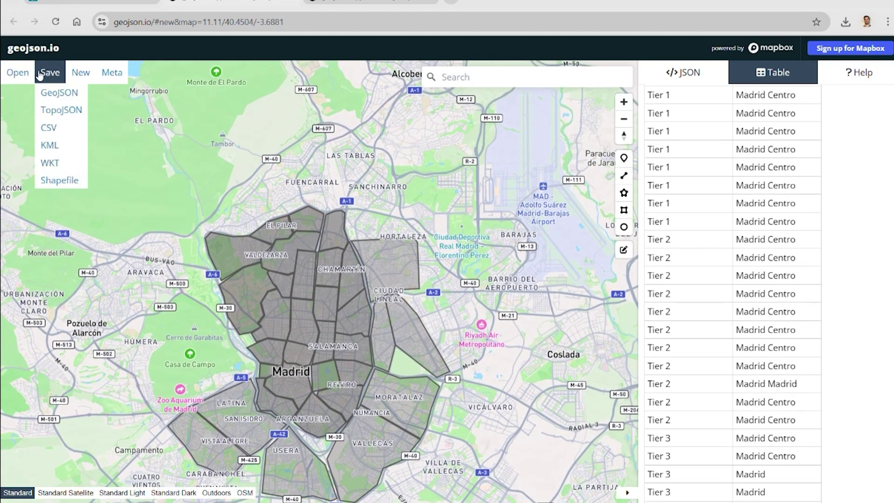
{"action": "left_click", "coordinate": [59, 110]}
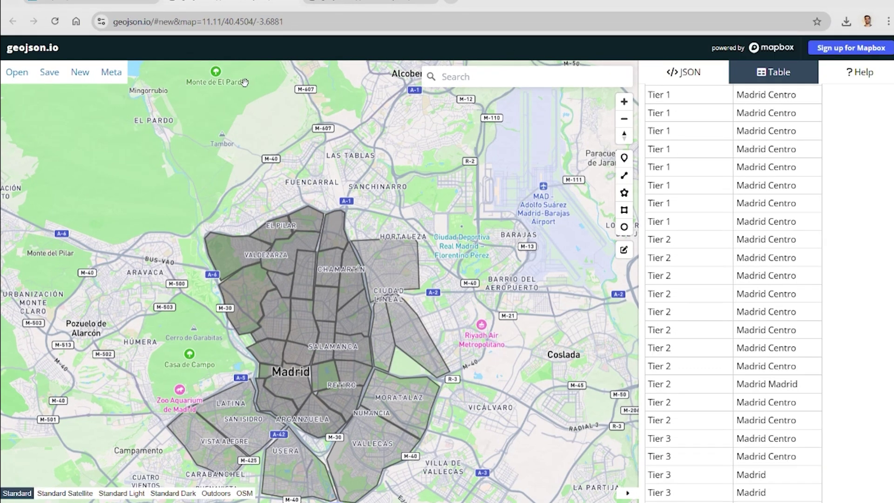
- Import map (2).topojson from the Downloads folder into mapshaper
{"action": "left_click", "coordinate": [106, 1]}
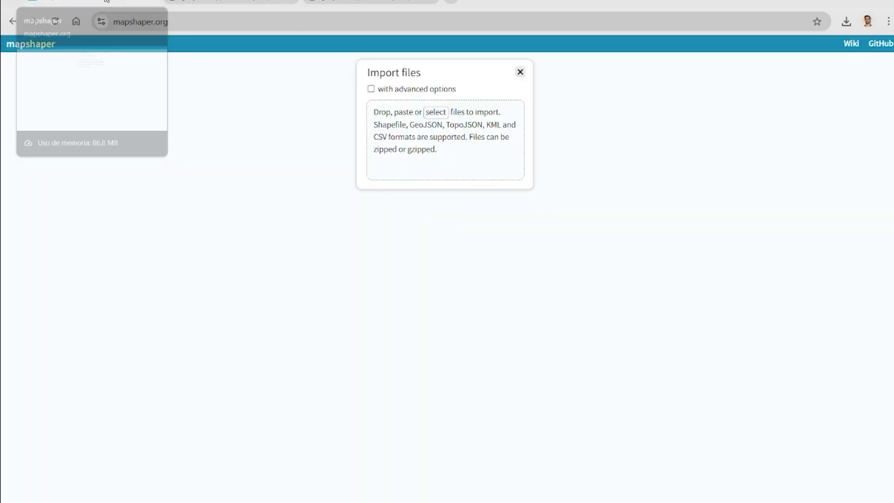
{"action": "left_click", "coordinate": [441, 116]}
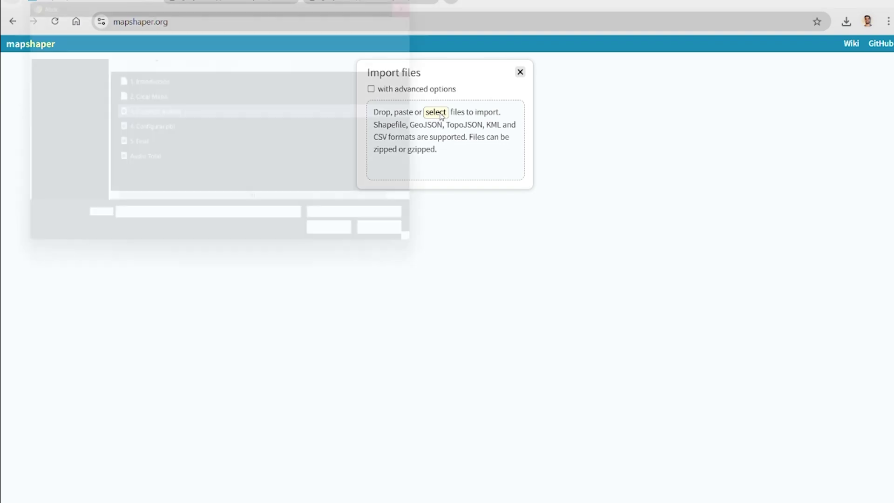
{"action": "left_click", "coordinate": [50, 159]}
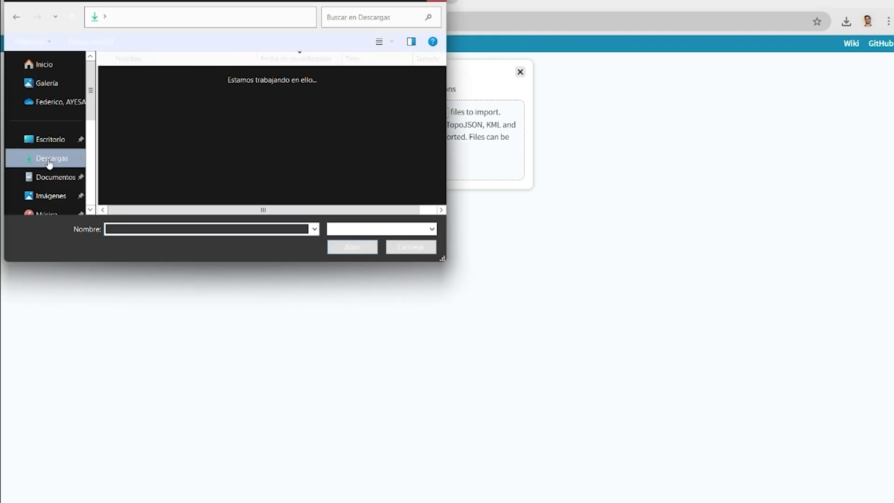
{"action": "left_click", "coordinate": [175, 93]}
{"action": "double_click", "coordinate": [174, 92]}
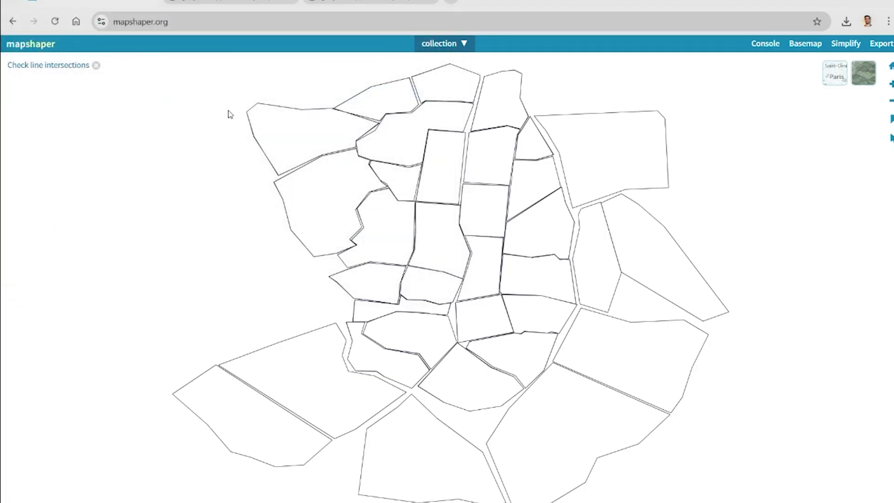
- Add a street basemap and export the layer as JSON records, collection (1).json
{"action": "left_click", "coordinate": [838, 77]}
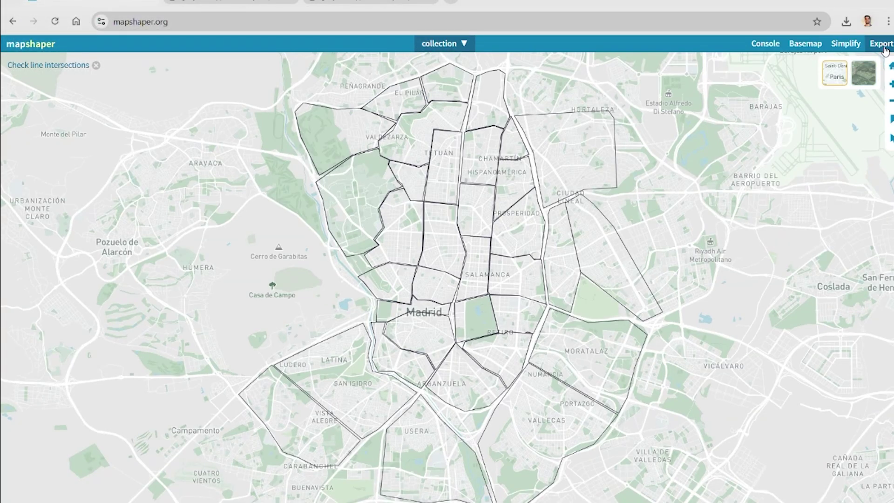
{"action": "left_click", "coordinate": [881, 44]}
{"action": "left_click", "coordinate": [472, 136]}
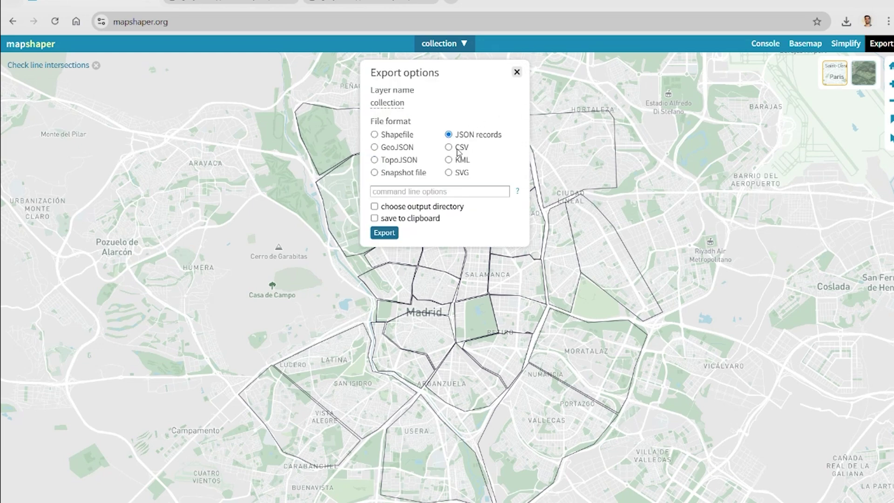
{"action": "left_click", "coordinate": [384, 233]}
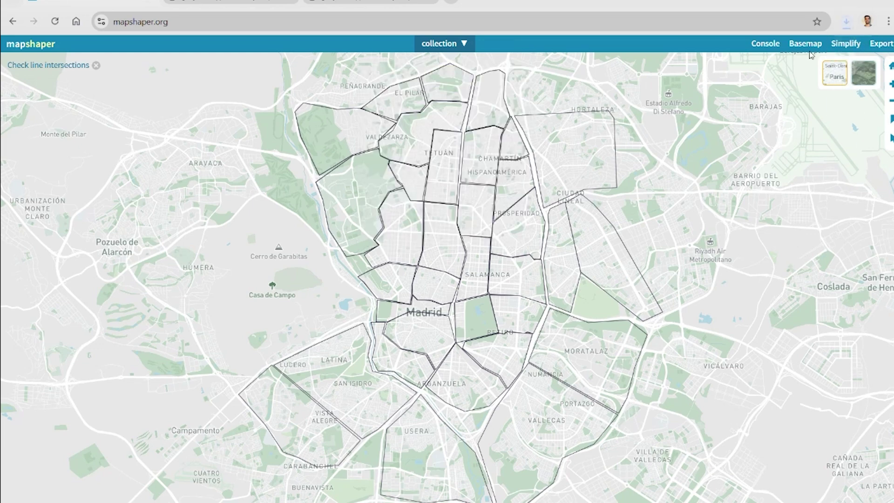
{"action": "key", "text": "alt+Tab"}
{"action": "key", "text": "alt+Tab"}
{"action": "key", "text": "alt+Tab"}
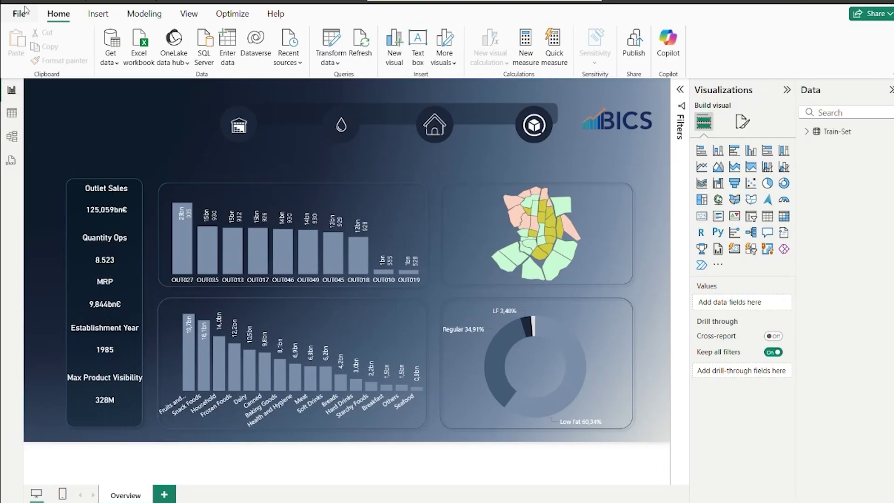
{"action": "left_click", "coordinate": [19, 16]}
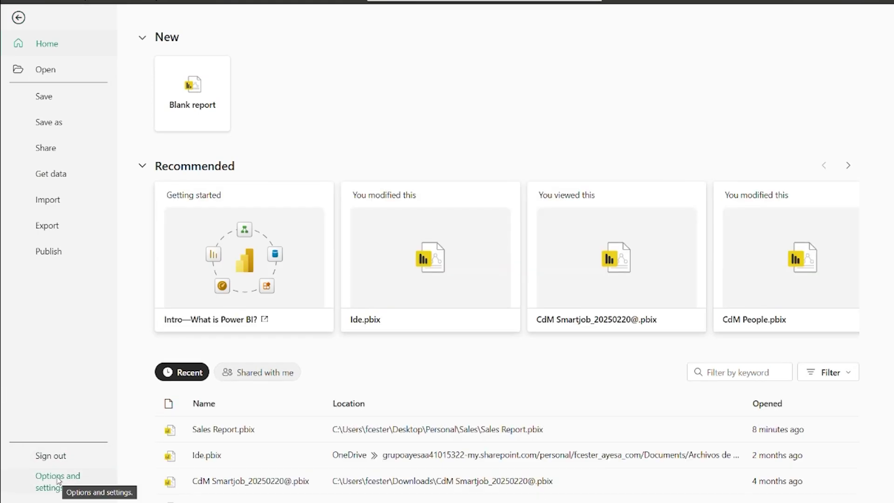
{"action": "left_click", "coordinate": [58, 481]}
{"action": "left_click", "coordinate": [205, 87]}
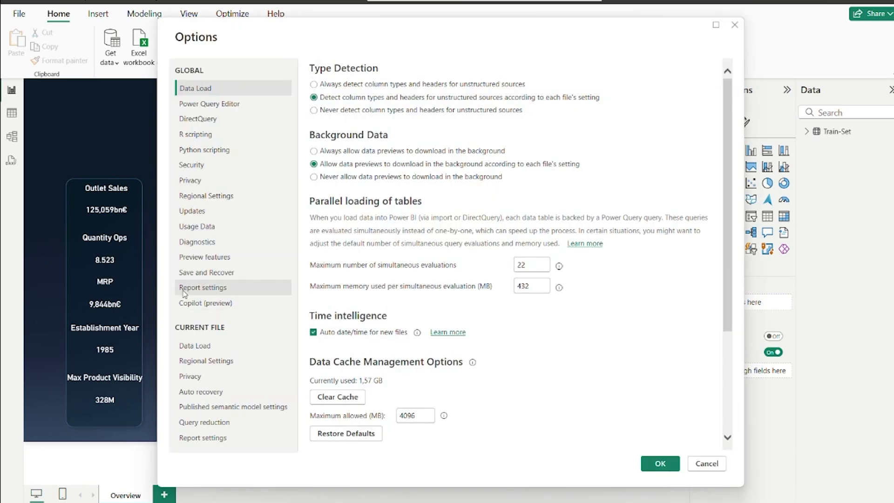
{"action": "left_click", "coordinate": [238, 258]}
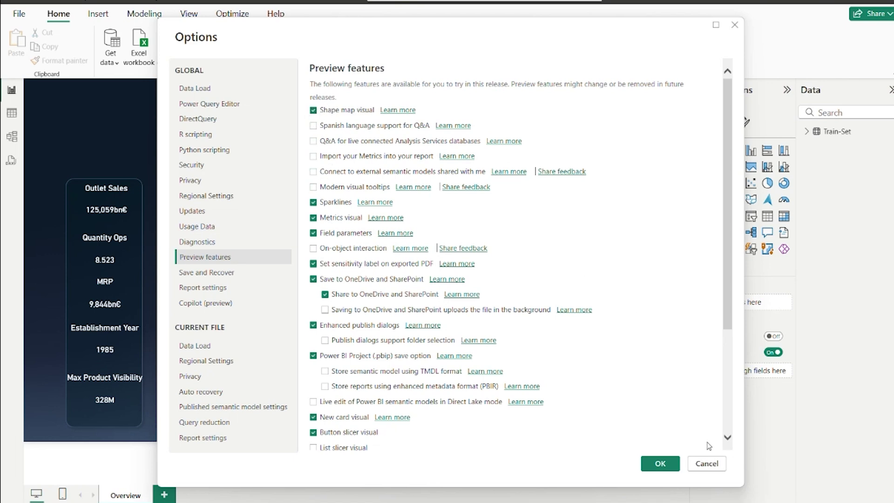
{"action": "left_click", "coordinate": [707, 464]}
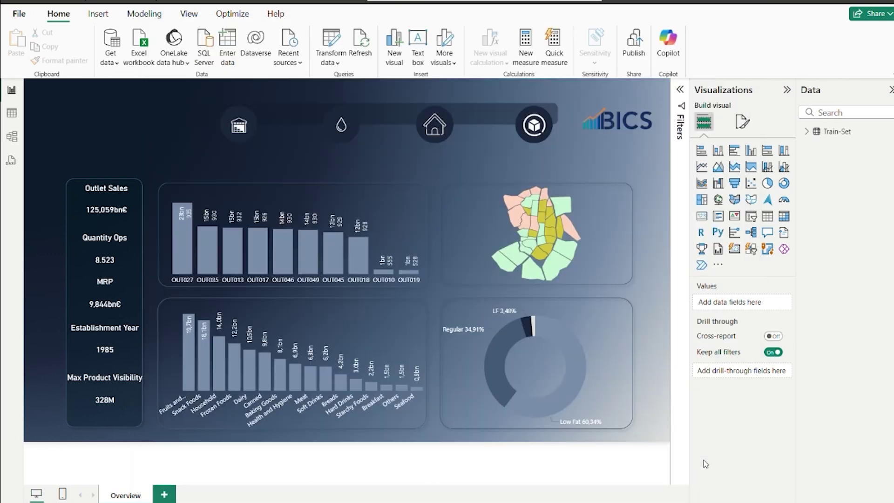
{"action": "left_click", "coordinate": [595, 222]}
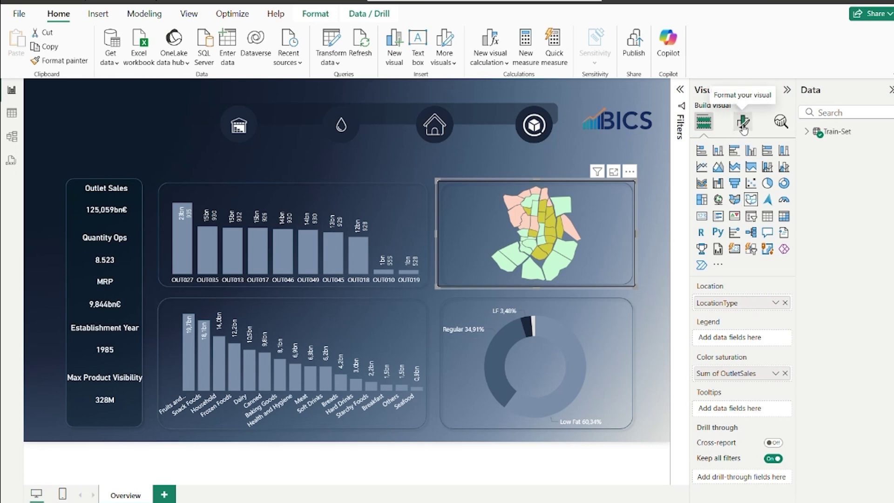
- In the map's Map settings, set Map type to Custom map and load Madrid.json
{"action": "left_click", "coordinate": [744, 126]}
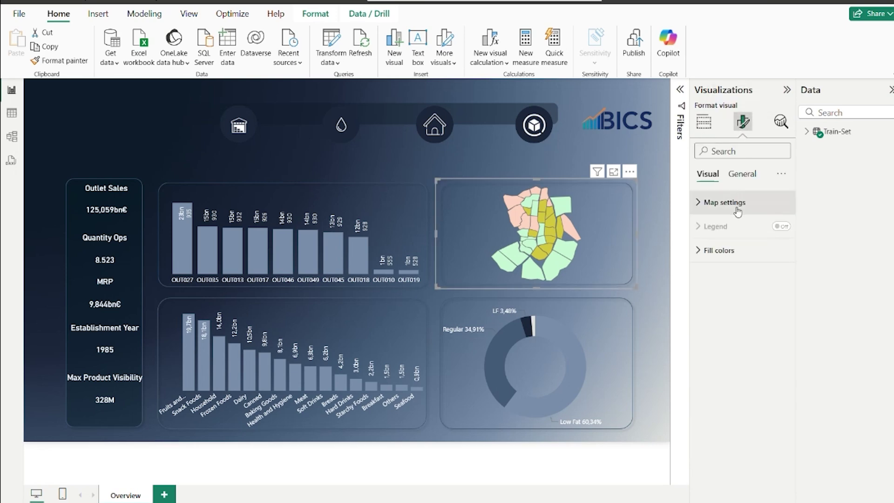
{"action": "left_click", "coordinate": [738, 210]}
{"action": "left_click", "coordinate": [742, 263]}
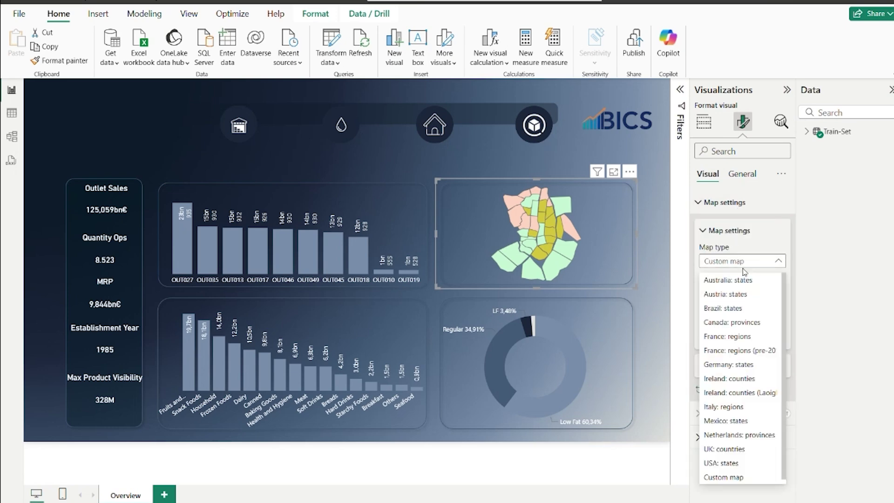
{"action": "left_click", "coordinate": [764, 294]}
{"action": "left_click", "coordinate": [772, 263]}
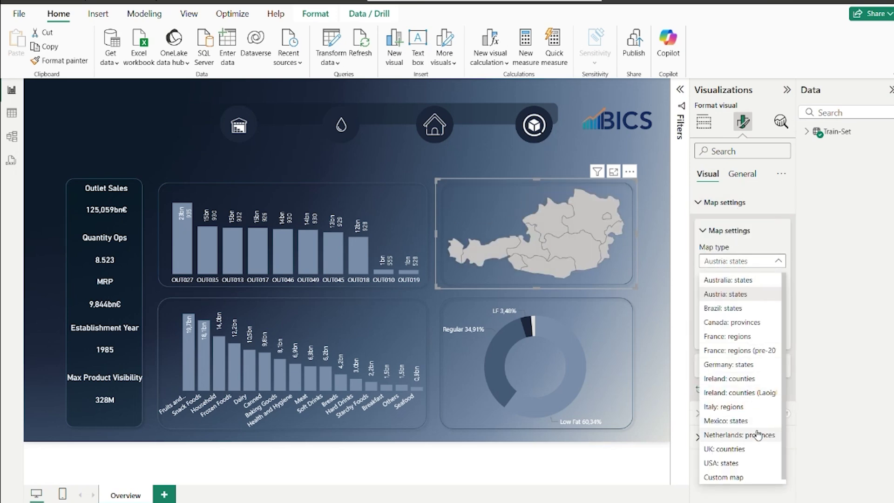
{"action": "left_click", "coordinate": [751, 477]}
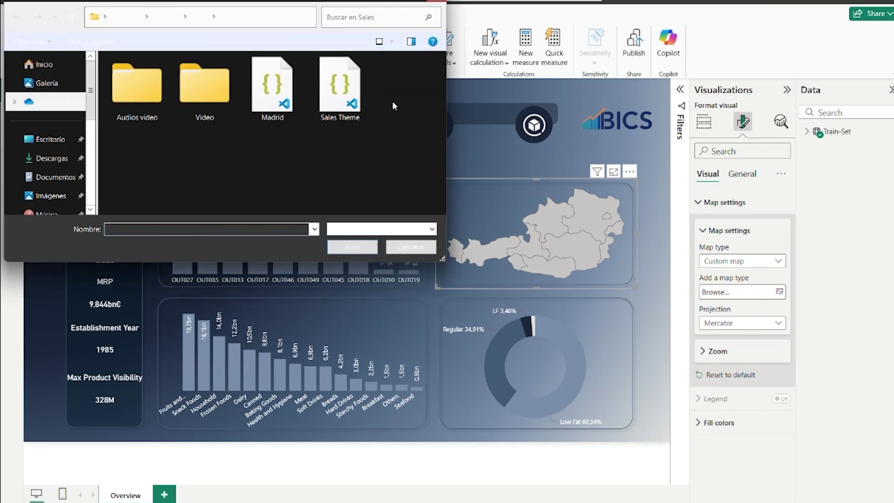
{"action": "left_click", "coordinate": [278, 93]}
{"action": "double_click", "coordinate": [279, 93]}
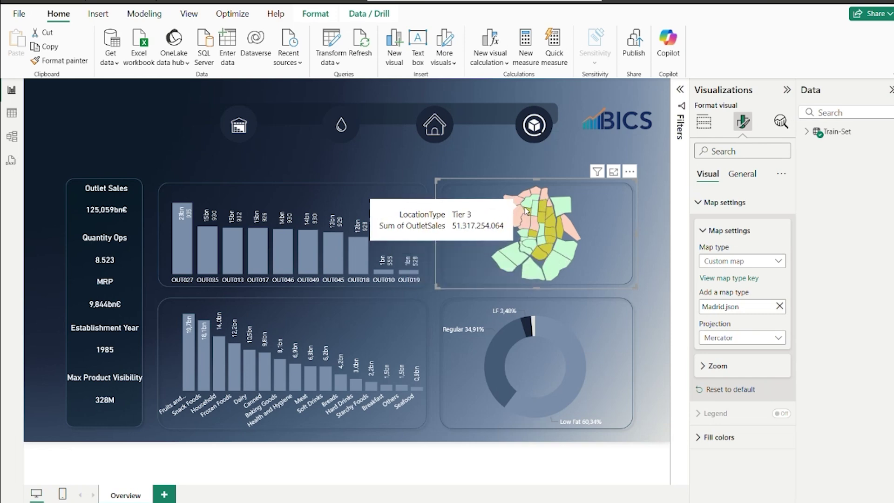
{"action": "left_click", "coordinate": [514, 160]}
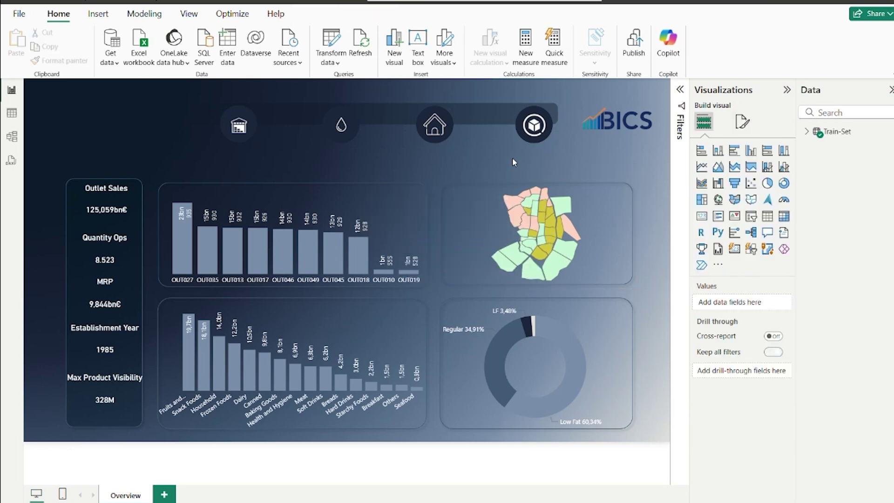
{"action": "left_click", "coordinate": [433, 129], "text": "ctrl"}
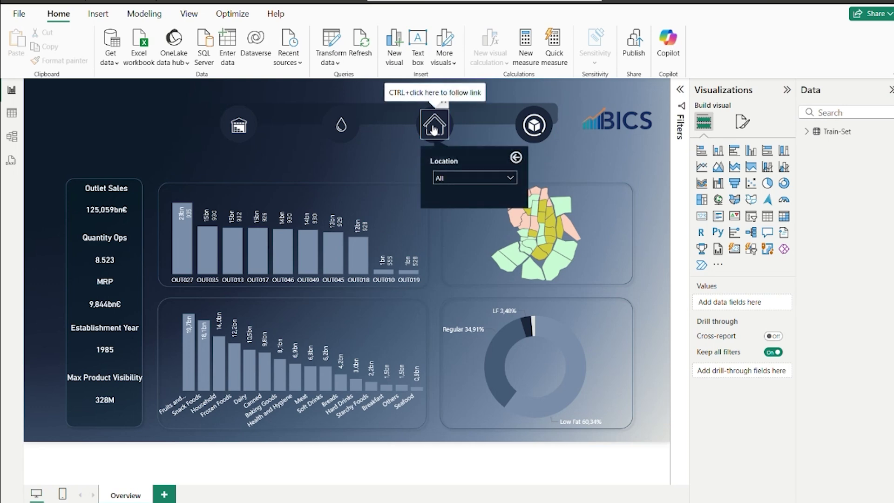
{"action": "left_click", "coordinate": [337, 129], "text": "ctrl"}
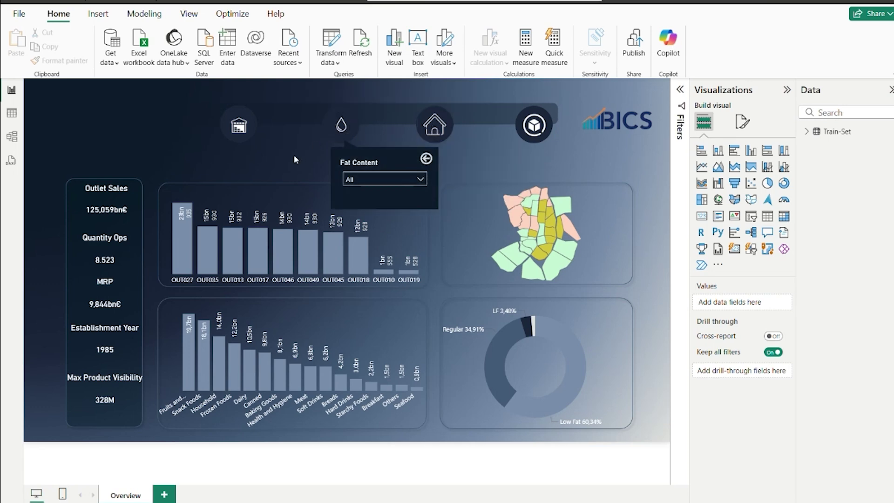
{"action": "left_click", "coordinate": [426, 159], "text": "ctrl"}
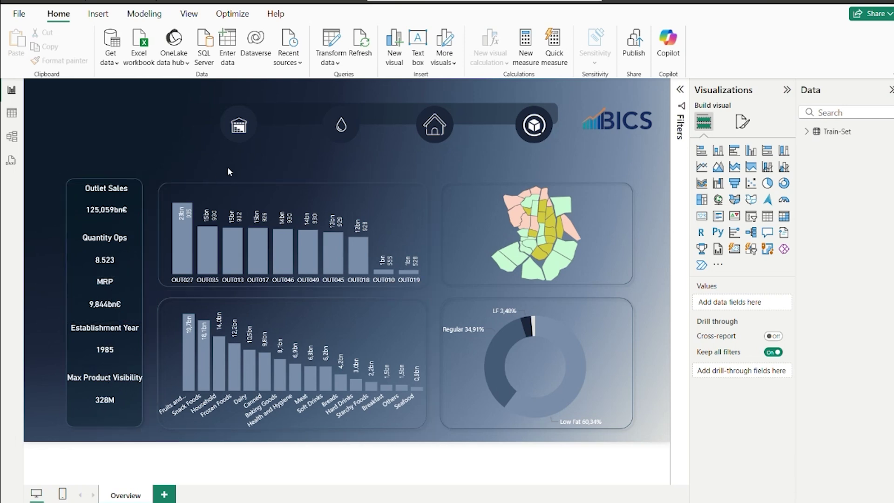
{"action": "left_click", "coordinate": [496, 253]}
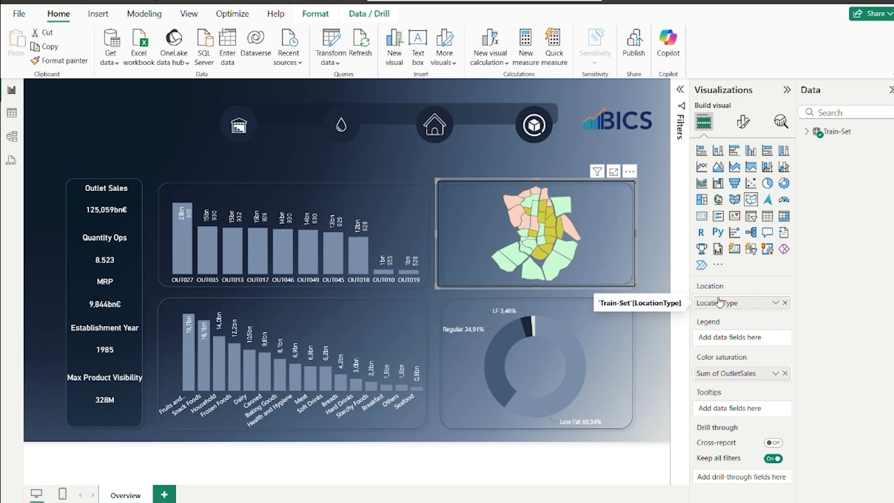
{"action": "left_click", "coordinate": [650, 176]}
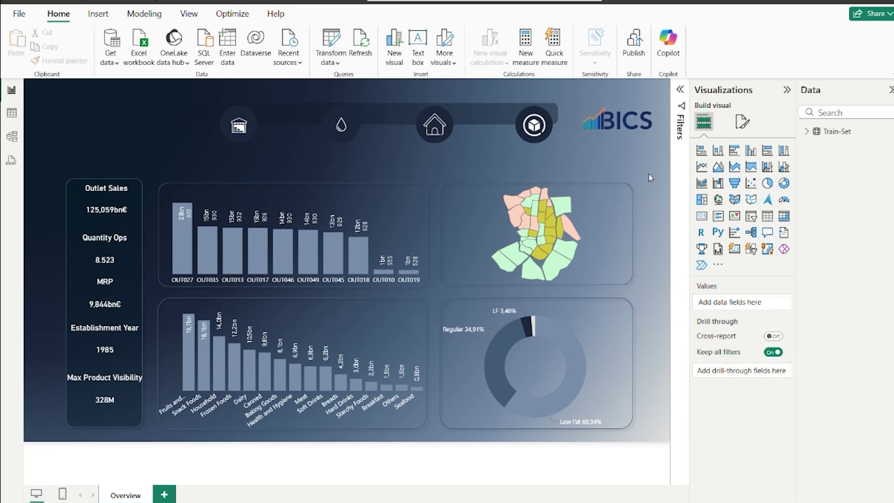